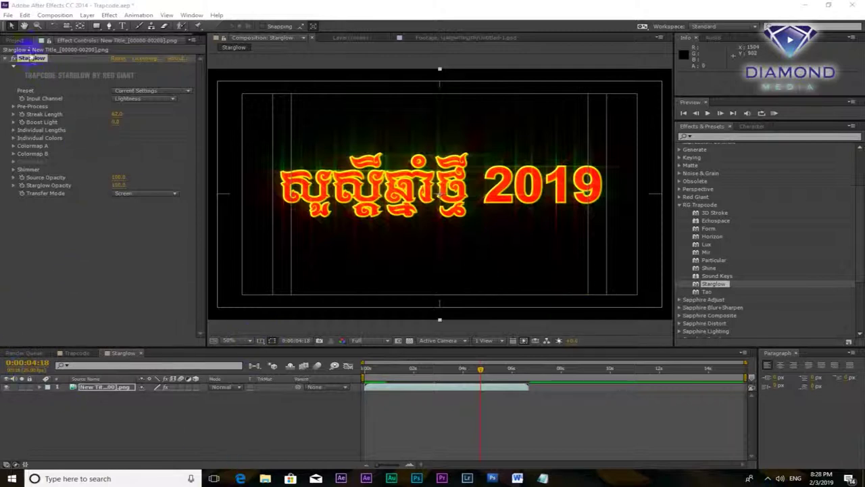
# Switch the left panel from Effect Controls to the Project panel listing footage and compositions.
pyautogui.click(11, 41)
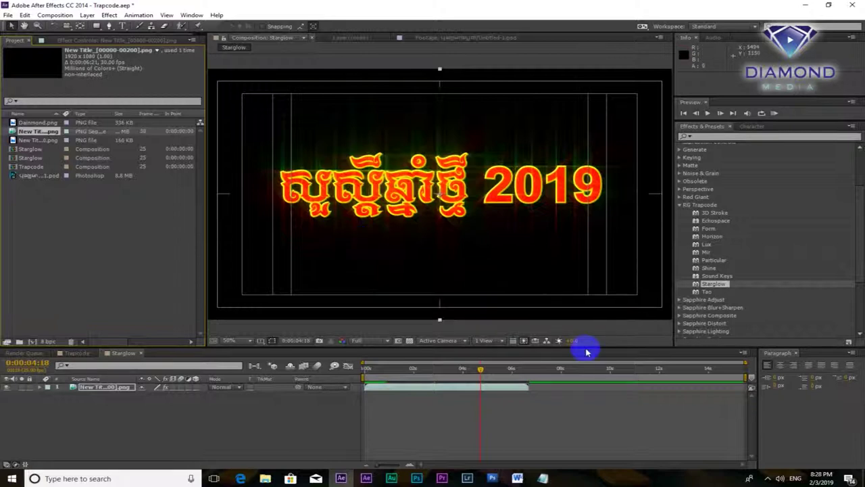
# Create a black comp-size 1920×1080 solid named '3D Stroke' via Layer > New > Solid.
pyautogui.click(445, 227)
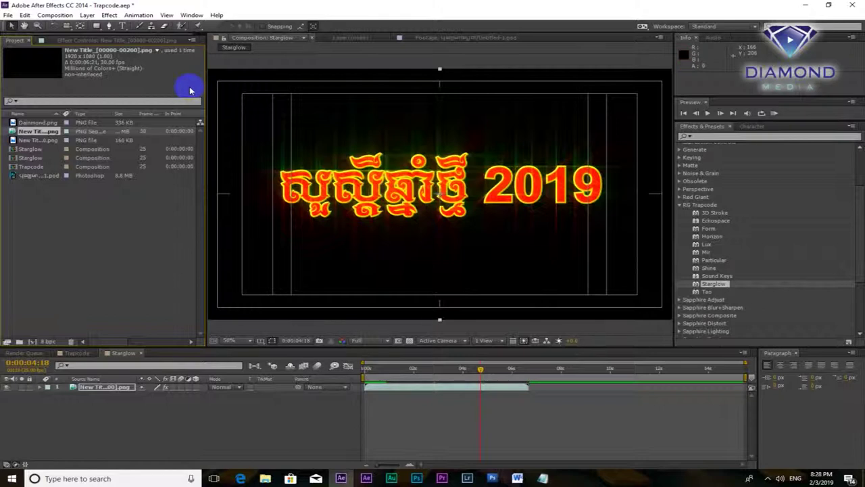
pyautogui.click(88, 15)
pyautogui.click(392, 151)
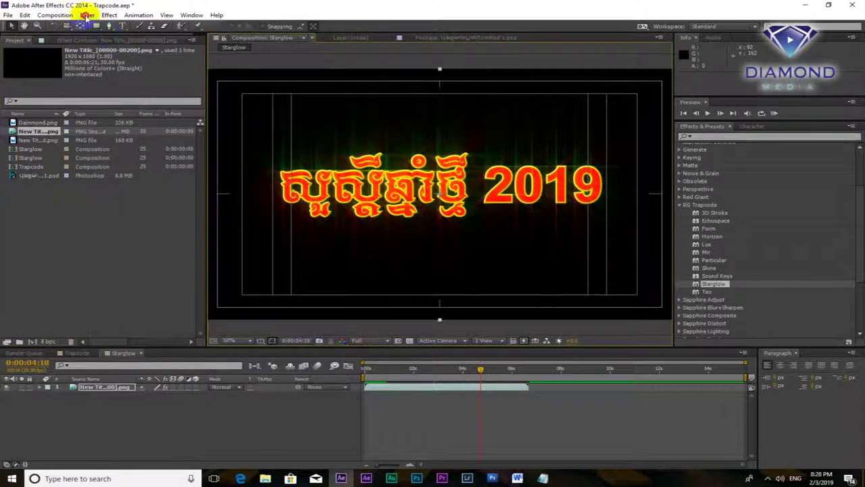
pyautogui.click(86, 15)
pyautogui.moveTo(102, 25)
pyautogui.click(302, 39)
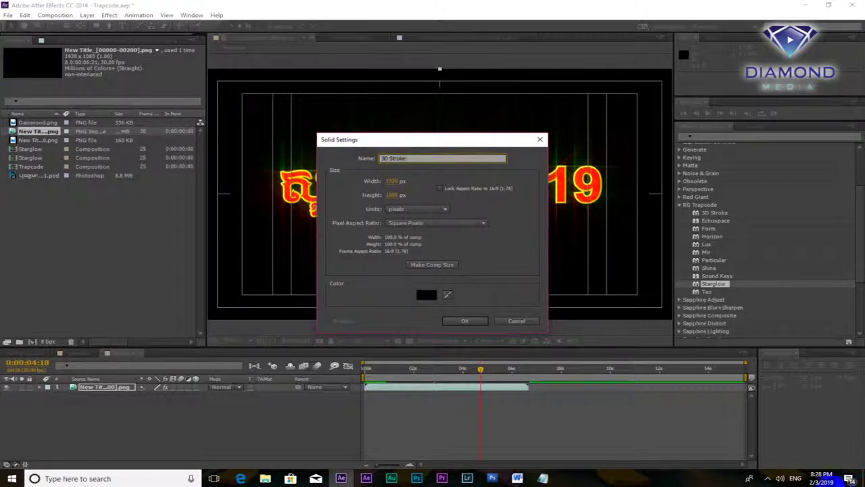
pyautogui.click(477, 322)
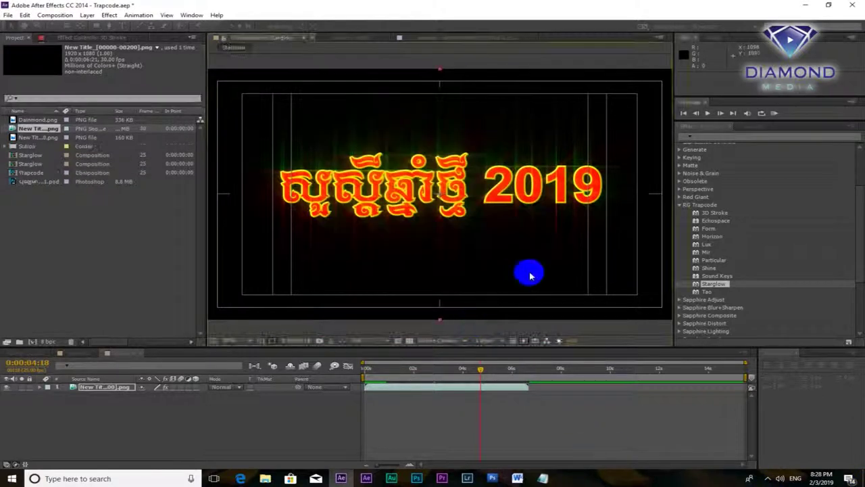
pyautogui.click(403, 376)
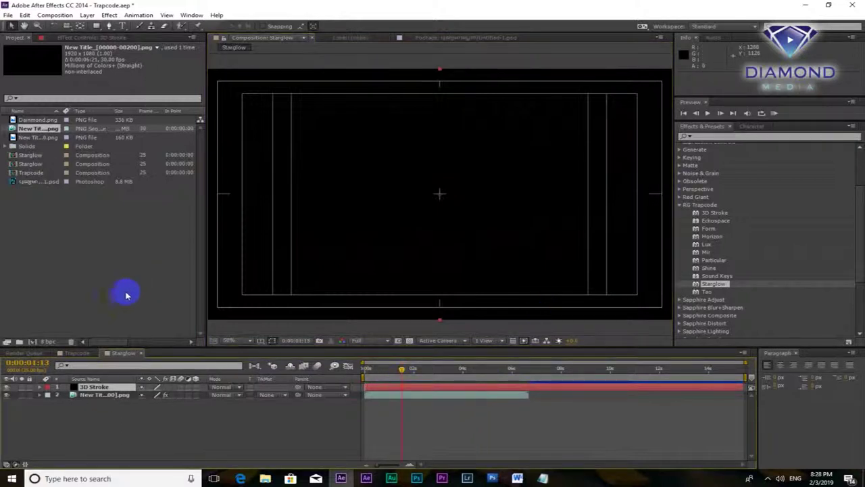
# Lower the 3D Stroke solid's Opacity to 70% so the title shows through.
pyautogui.click(41, 390)
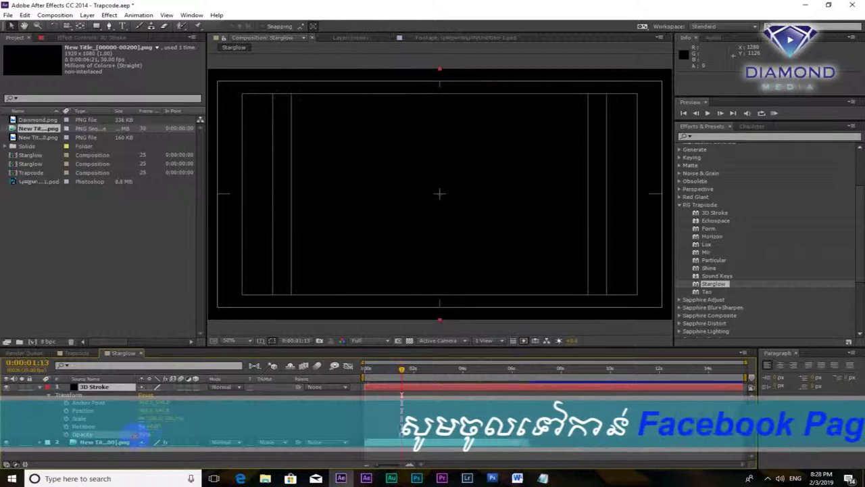
pyautogui.moveTo(133, 436); pyautogui.dragTo(133, 436)
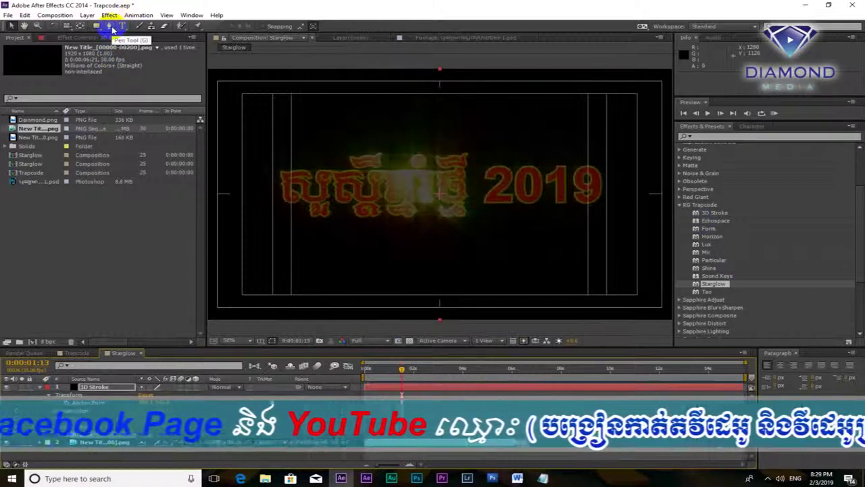
# Draw a six-vertex wavy Pen mask on the 3D Stroke solid from top-left to top-right.
pyautogui.click(294, 241)
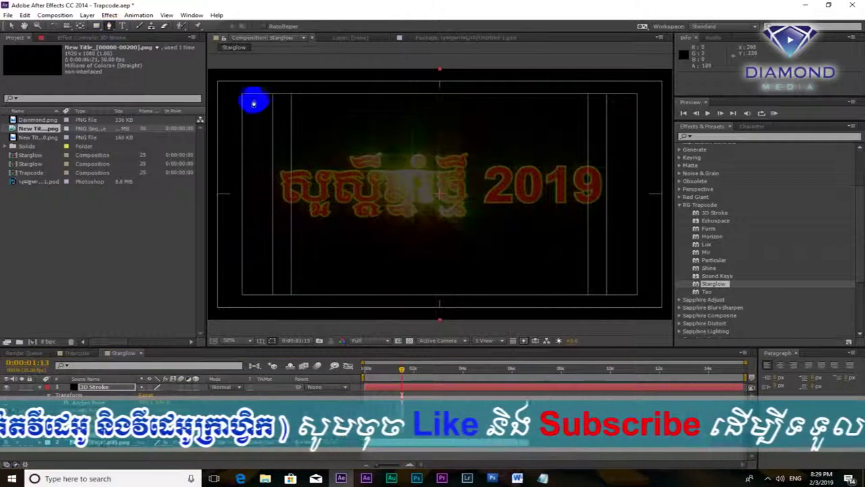
pyautogui.click(236, 86)
pyautogui.moveTo(332, 213); pyautogui.dragTo(335, 254)
pyautogui.moveTo(436, 147); pyautogui.dragTo(466, 120)
pyautogui.moveTo(497, 230); pyautogui.dragTo(511, 251)
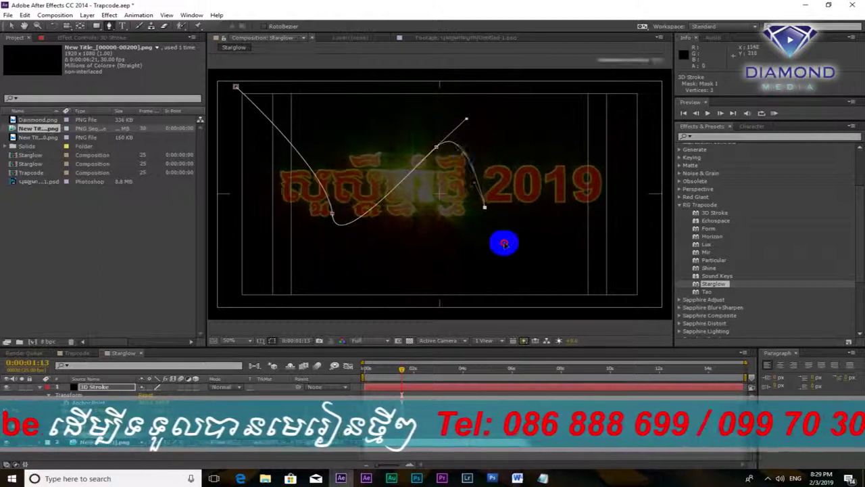
pyautogui.moveTo(576, 158)
pyautogui.mouseDown()
pyautogui.moveTo(640, 106)
pyautogui.moveTo(661, 224)
pyautogui.moveTo(655, 85)
pyautogui.mouseUp()
pyautogui.click(639, 106)
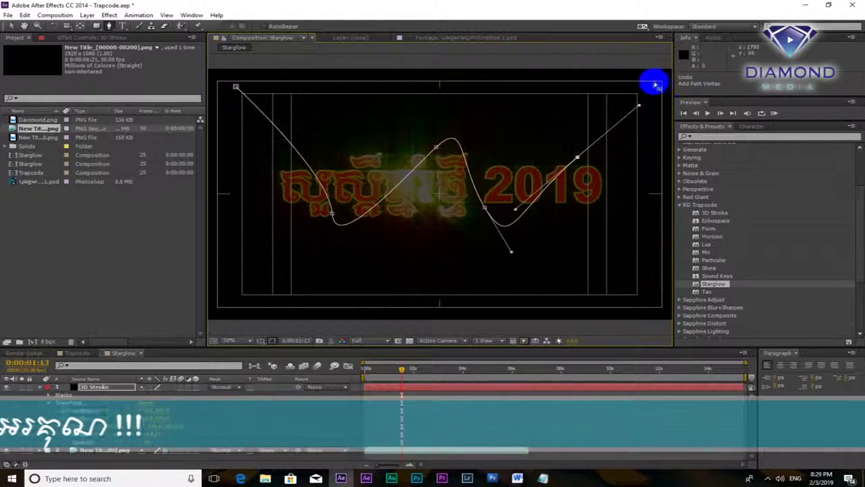
pyautogui.click(665, 64)
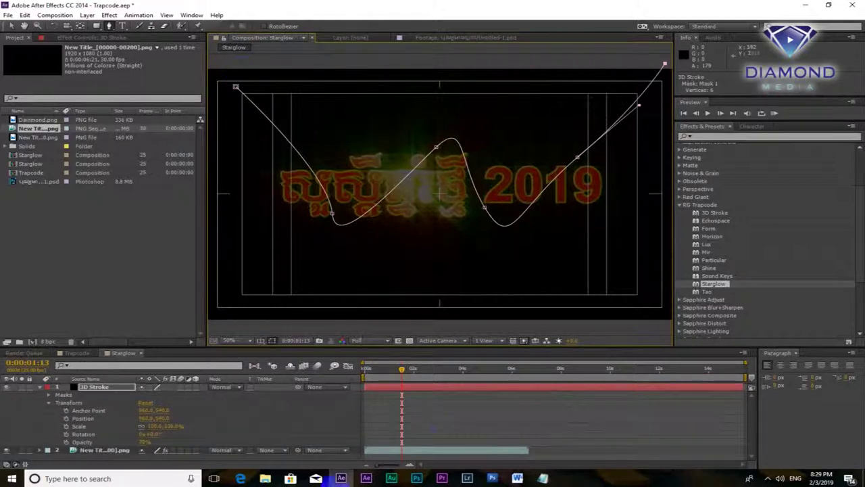
# Apply Trapcode 3D Stroke to the solid for a white thickness-10 line, and hide the title layer.
pyautogui.click(712, 216)
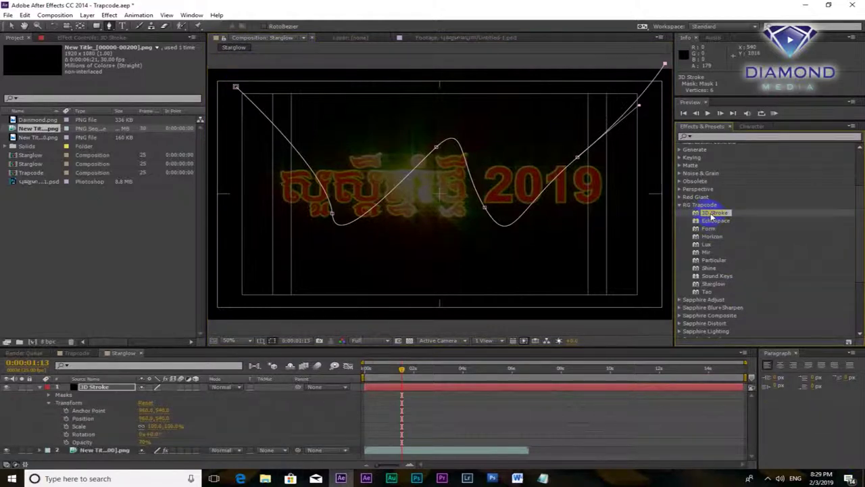
pyautogui.moveTo(712, 216); pyautogui.dragTo(492, 390)
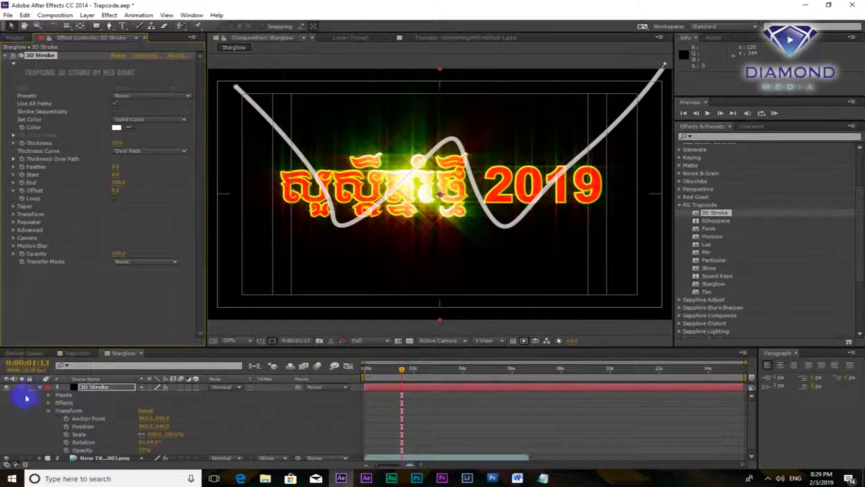
pyautogui.click(40, 388)
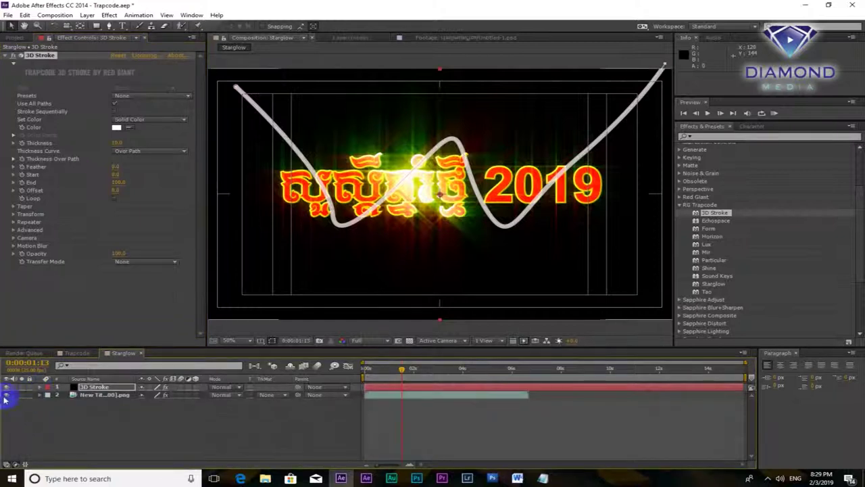
pyautogui.click(6, 395)
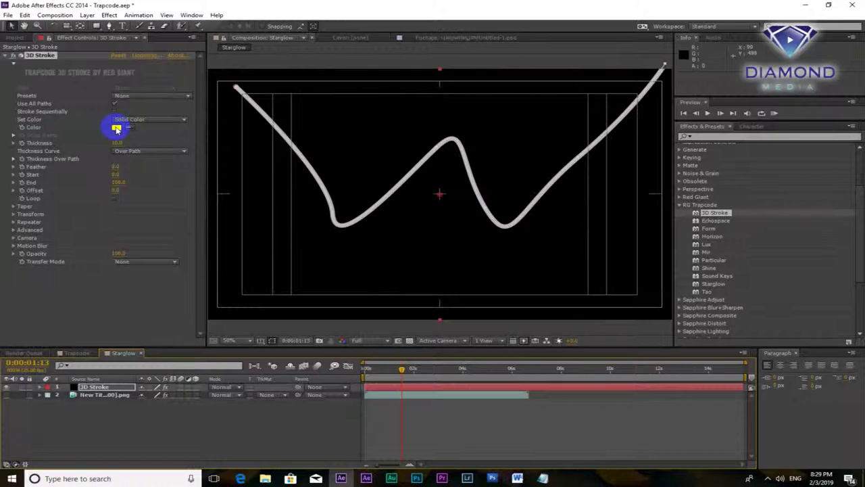
# Change the 3D Stroke colour to yellow FFF600.
pyautogui.click(116, 127)
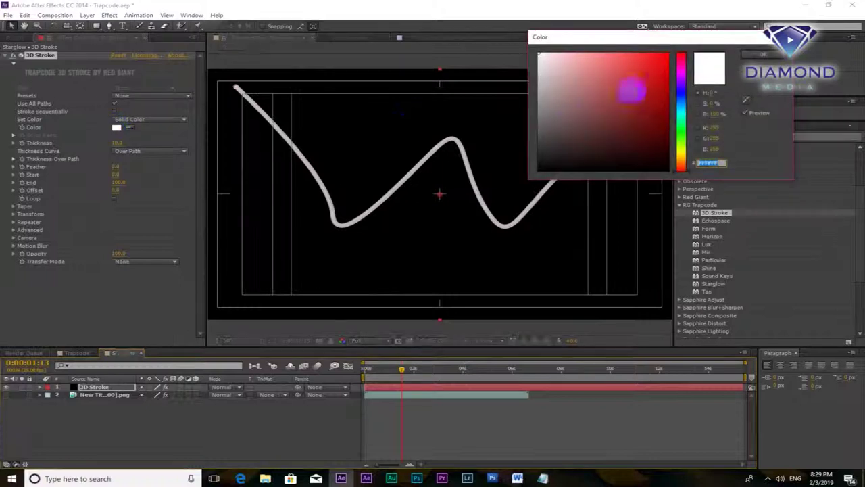
pyautogui.moveTo(630, 89); pyautogui.dragTo(666, 56)
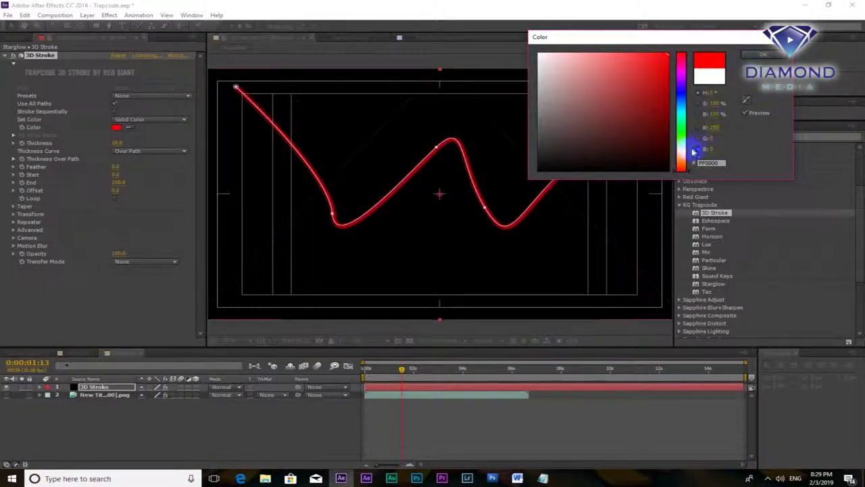
pyautogui.moveTo(685, 156); pyautogui.dragTo(683, 148)
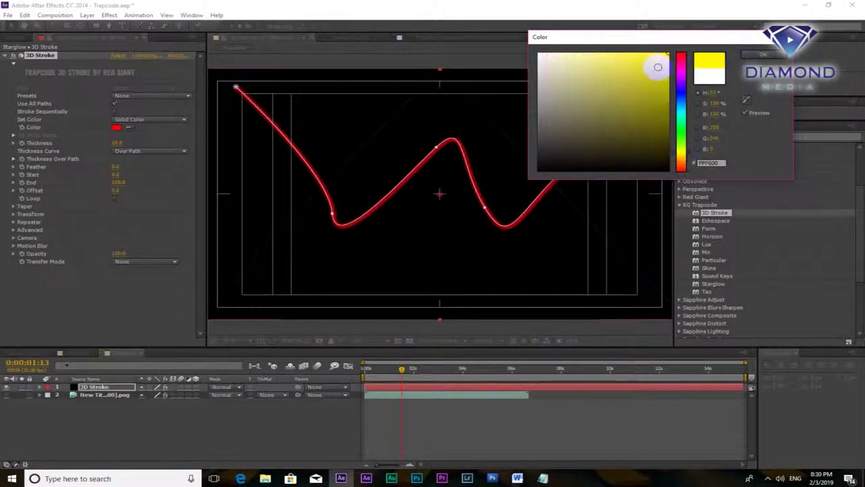
pyautogui.click(757, 58)
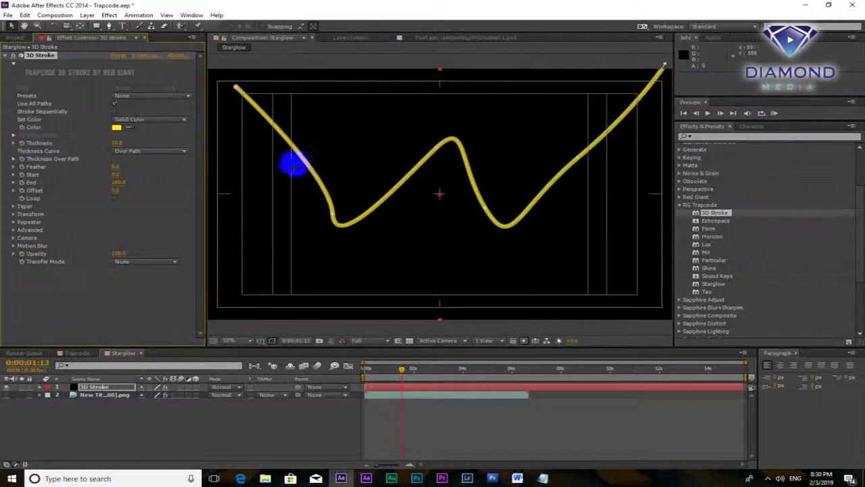
# Raise the 3D Stroke Thickness from 10 to 14.3 and try out Feather.
pyautogui.moveTo(117, 141); pyautogui.dragTo(169, 169)
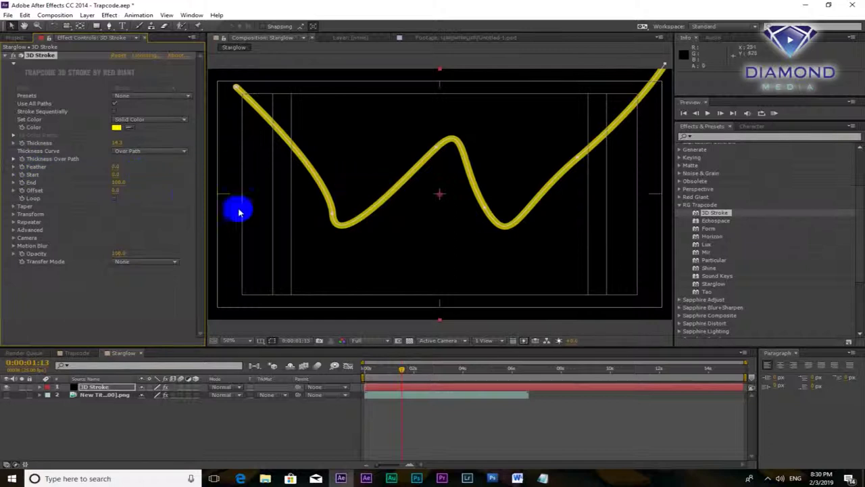
pyautogui.moveTo(113, 171); pyautogui.dragTo(244, 179)
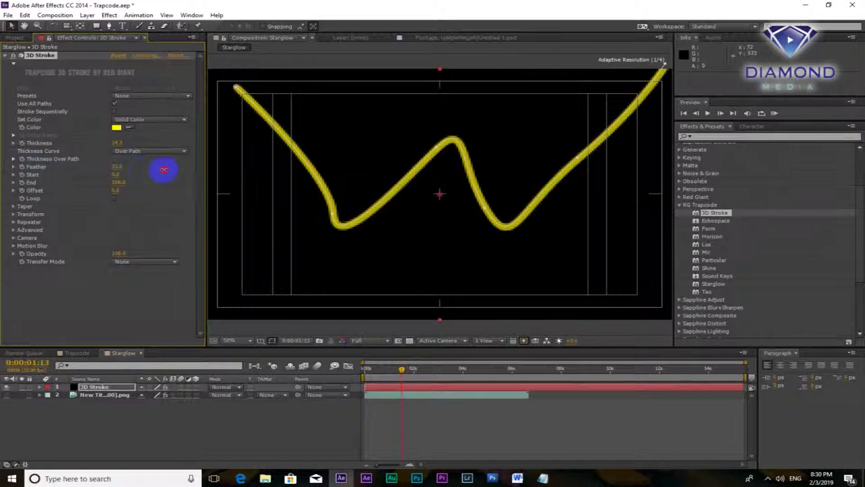
pyautogui.moveTo(244, 179); pyautogui.dragTo(375, 221)
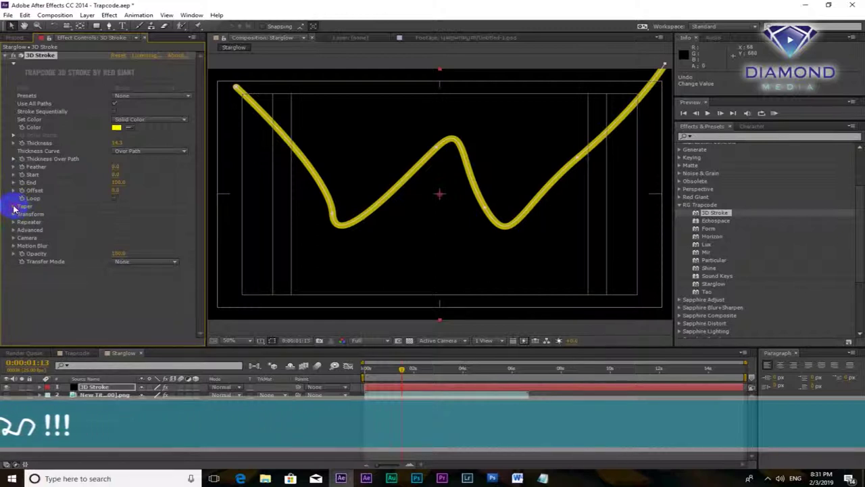
pyautogui.click(13, 207)
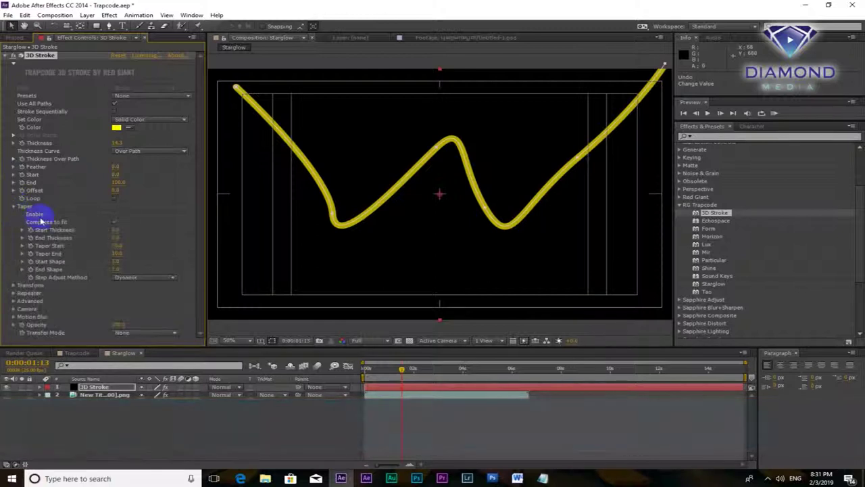
# Enable Taper with Compress to fit and move the time back to about 0:00:00:03.
pyautogui.click(124, 214)
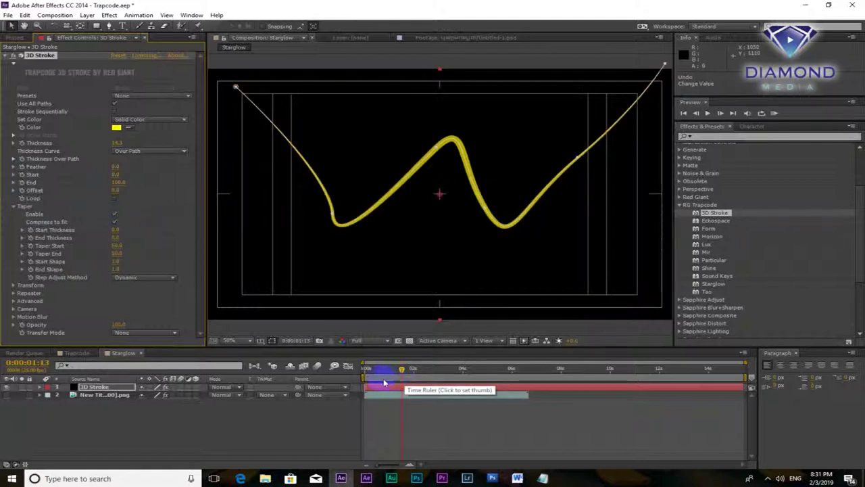
pyautogui.moveTo(379, 378); pyautogui.dragTo(377, 374)
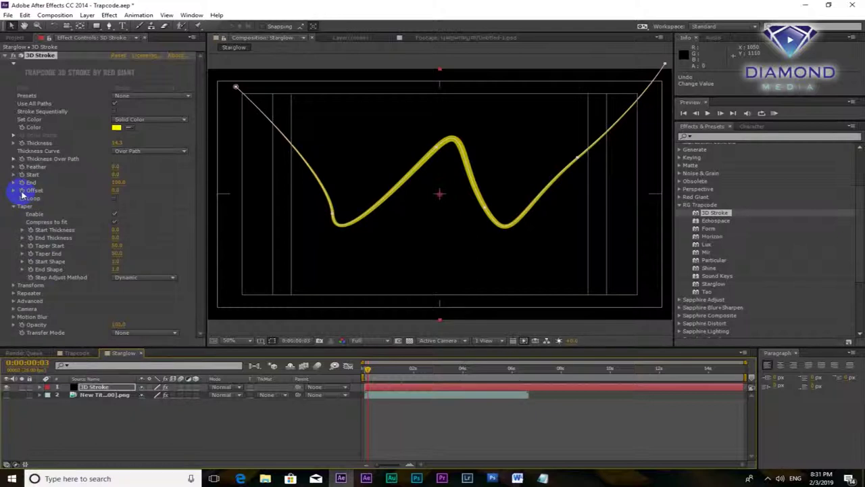
# Keyframe 3D Stroke Offset from -200 up to a higher value so the line sweeps along the path.
pyautogui.moveTo(114, 196); pyautogui.dragTo(22, 194)
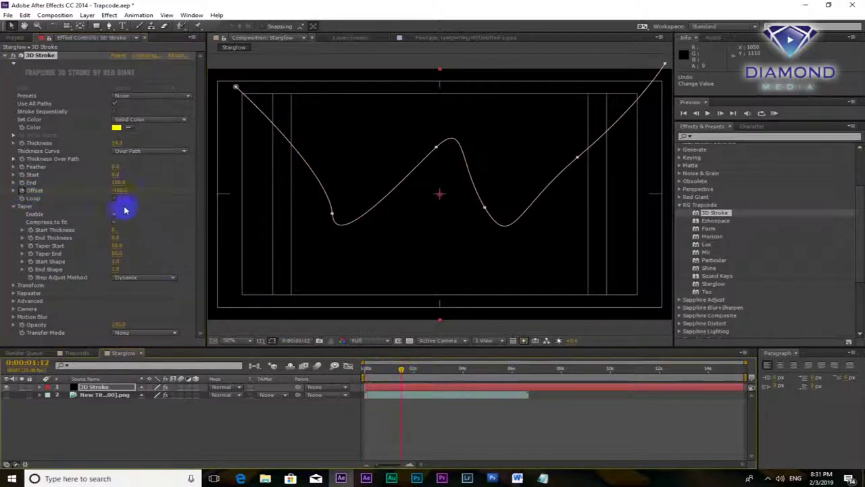
pyautogui.moveTo(157, 192); pyautogui.dragTo(290, 192)
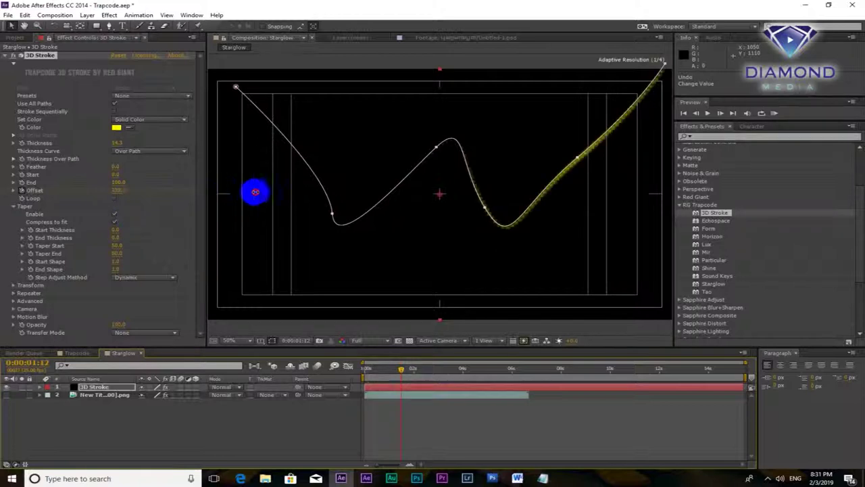
pyautogui.moveTo(296, 192); pyautogui.dragTo(303, 192)
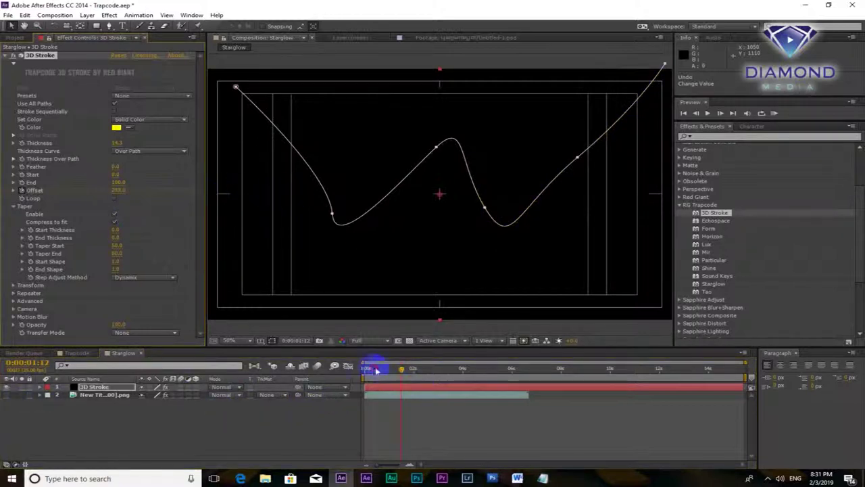
# Return to the first frame and RAM-preview the stroke animation.
pyautogui.moveTo(376, 370); pyautogui.dragTo(361, 368)
pyautogui.press('KP_0')
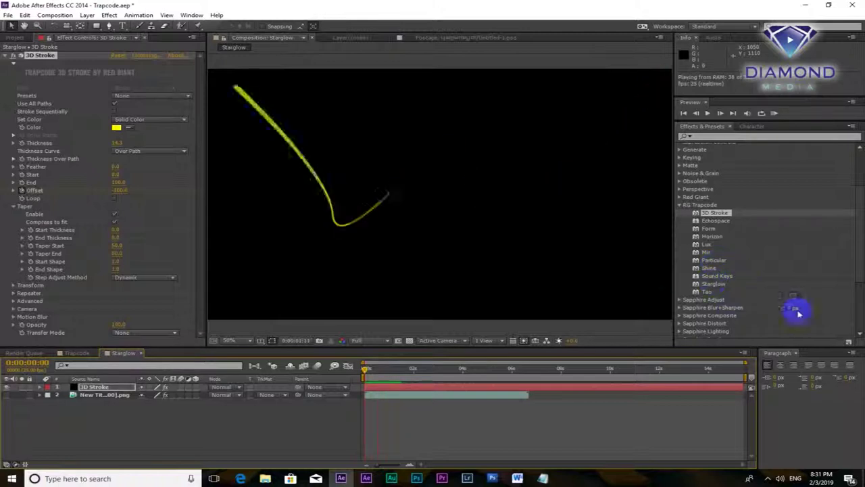
pyautogui.press('space')
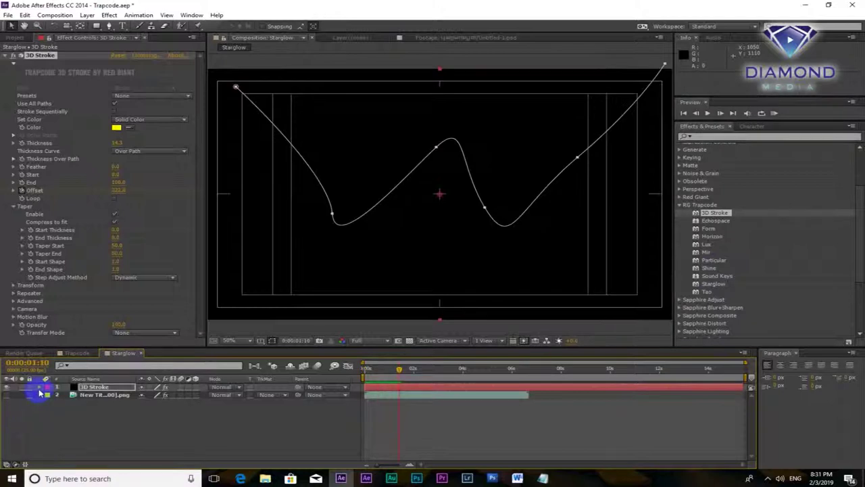
# Reveal the 3D Stroke effect properties in the Timeline and drag the second Offset keyframe (about 232) later.
pyautogui.click(39, 388)
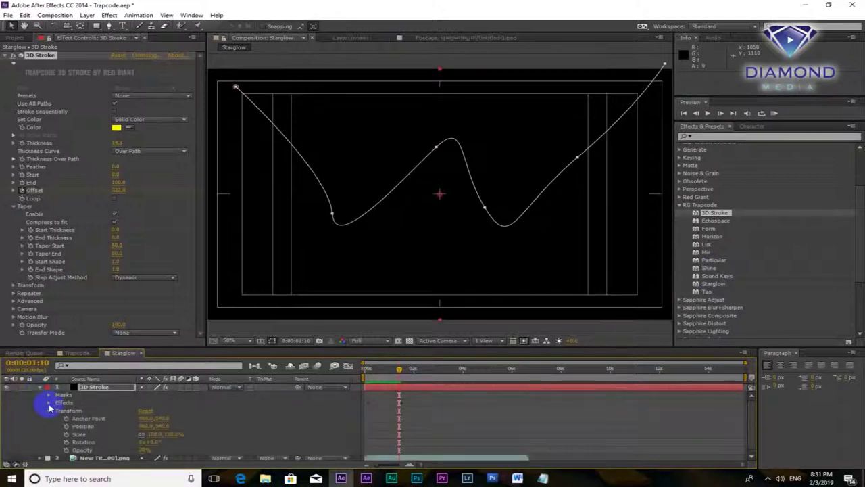
pyautogui.click(48, 404)
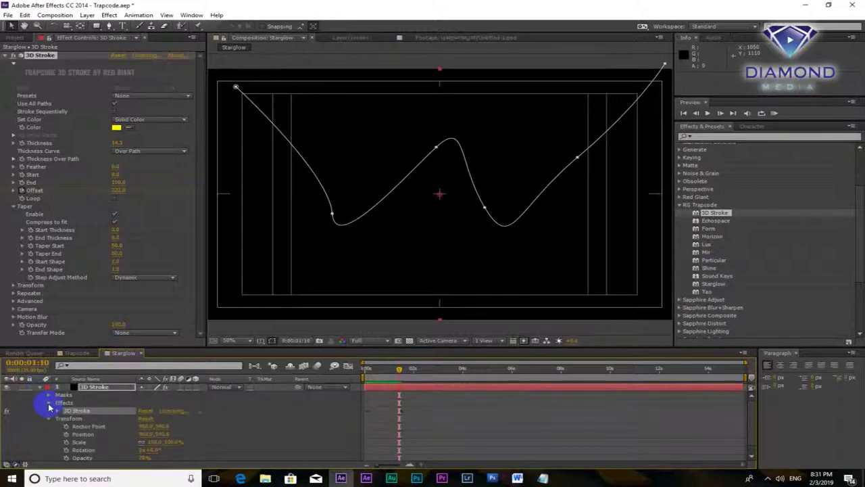
pyautogui.click(58, 411)
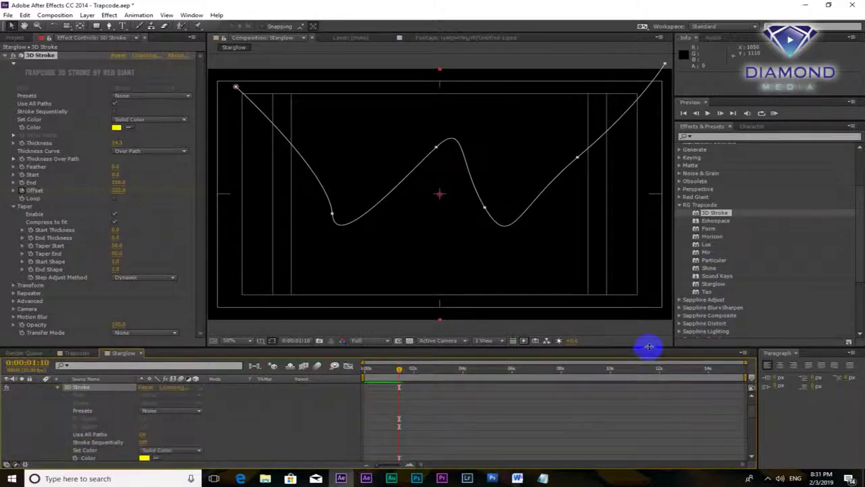
pyautogui.moveTo(649, 346); pyautogui.dragTo(679, 211)
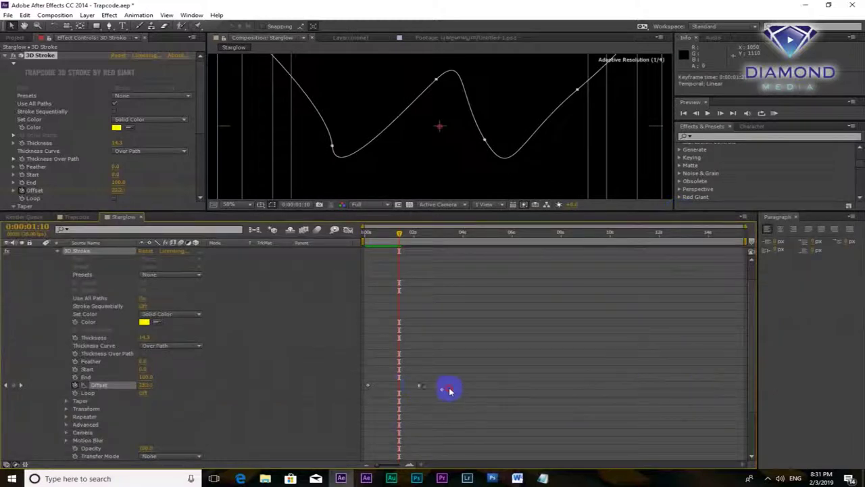
pyautogui.moveTo(402, 388); pyautogui.dragTo(455, 386)
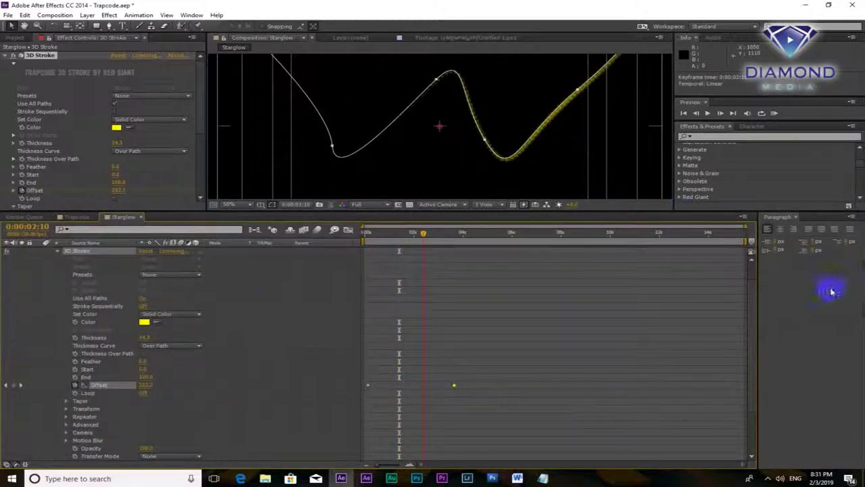
pyautogui.moveTo(752, 323); pyautogui.dragTo(752, 293)
# Collapse the 3D Stroke layer, set the time to 0:00:01:04, and restore the viewer size.
pyautogui.click(59, 252)
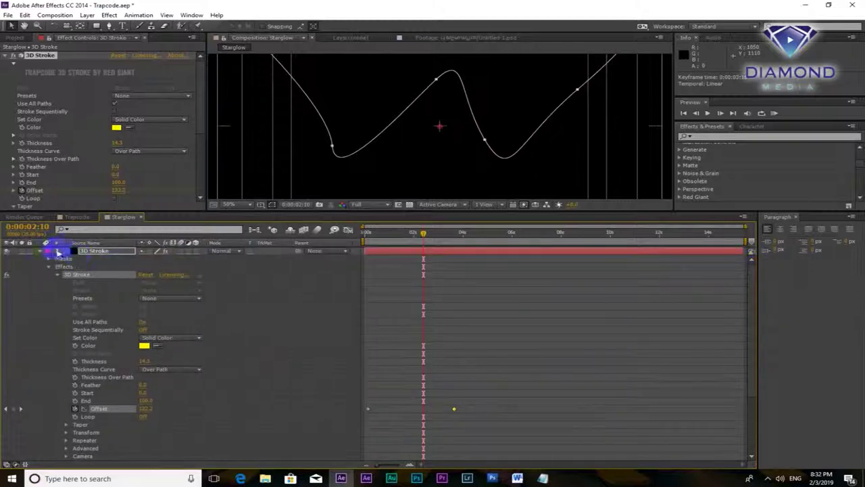
pyautogui.click(40, 252)
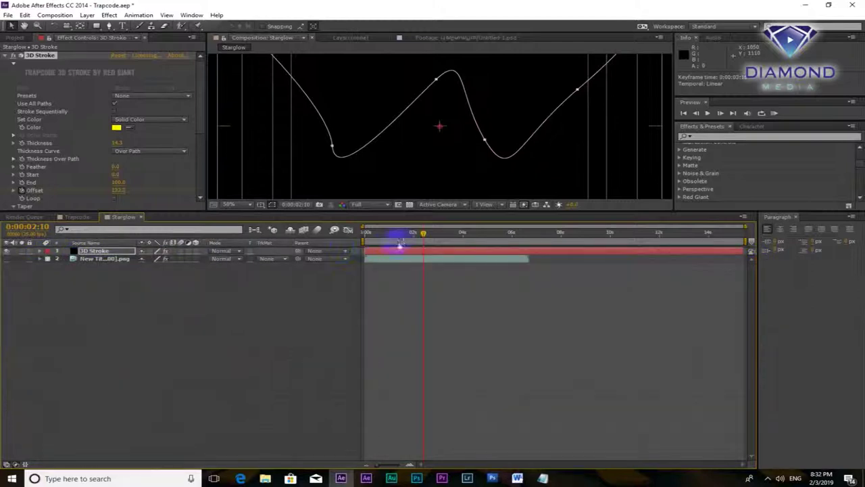
pyautogui.click(394, 239)
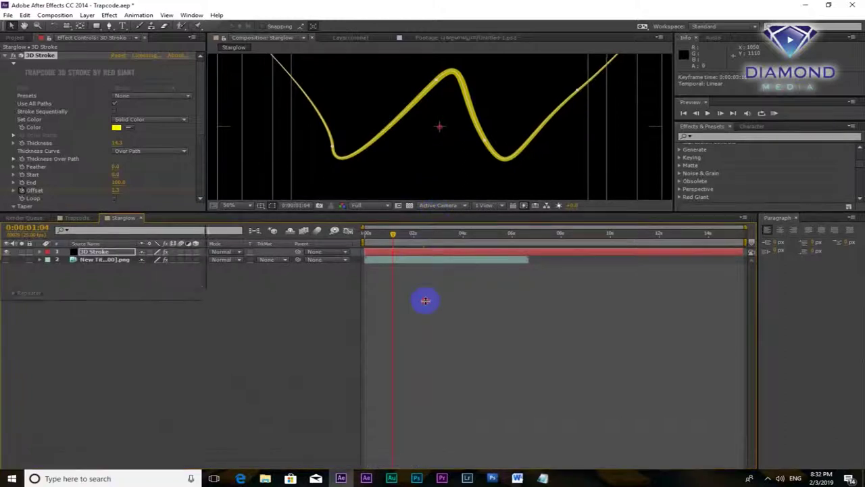
pyautogui.moveTo(435, 212); pyautogui.dragTo(425, 299)
pyautogui.click(407, 344)
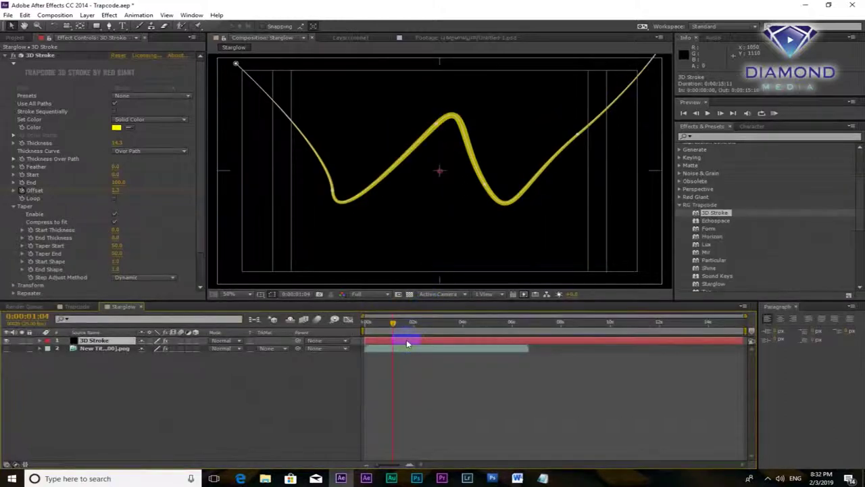
# Set 3D Stroke Taper Start Thickness to 100, then lower End Thickness so the line thins at its end.
pyautogui.click(14, 206)
pyautogui.click(14, 207)
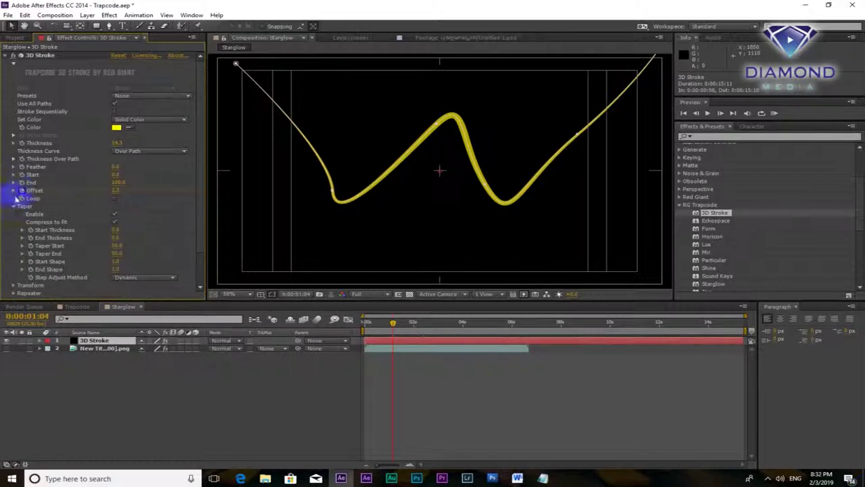
pyautogui.moveTo(201, 185); pyautogui.dragTo(199, 240)
pyautogui.click(48, 215)
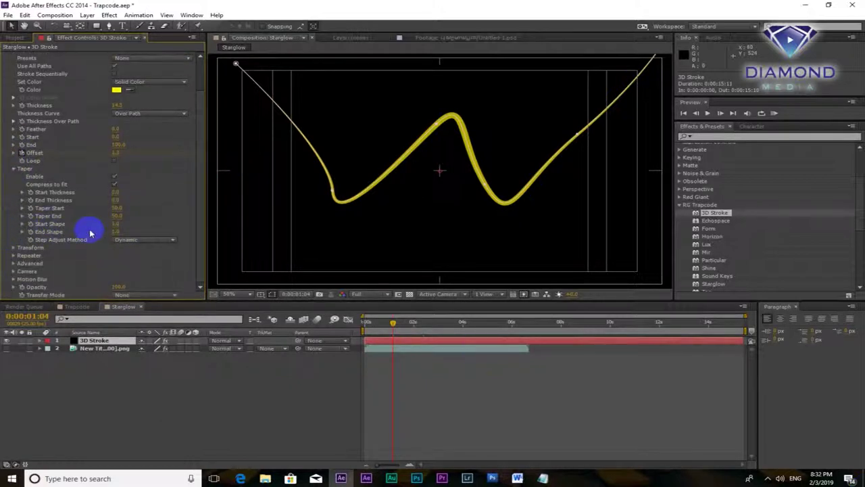
pyautogui.click(115, 196)
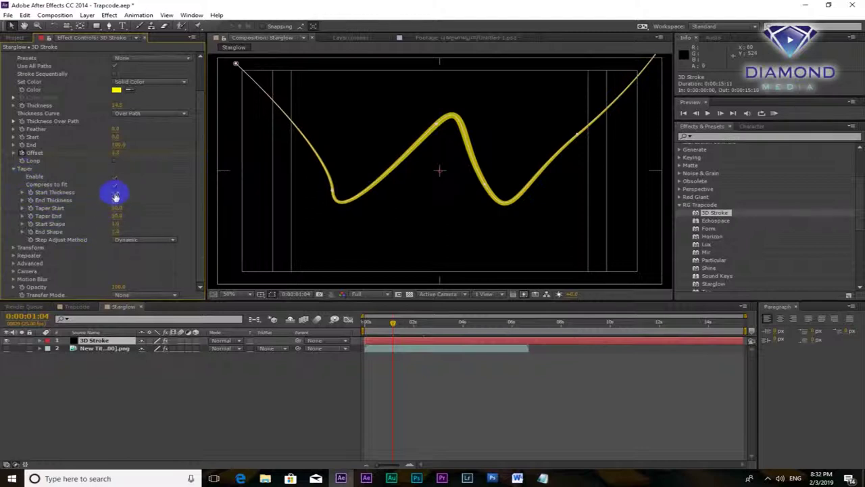
pyautogui.moveTo(125, 193)
pyautogui.mouseDown()
pyautogui.moveTo(316, 194)
pyautogui.moveTo(618, 477)
pyautogui.mouseUp()
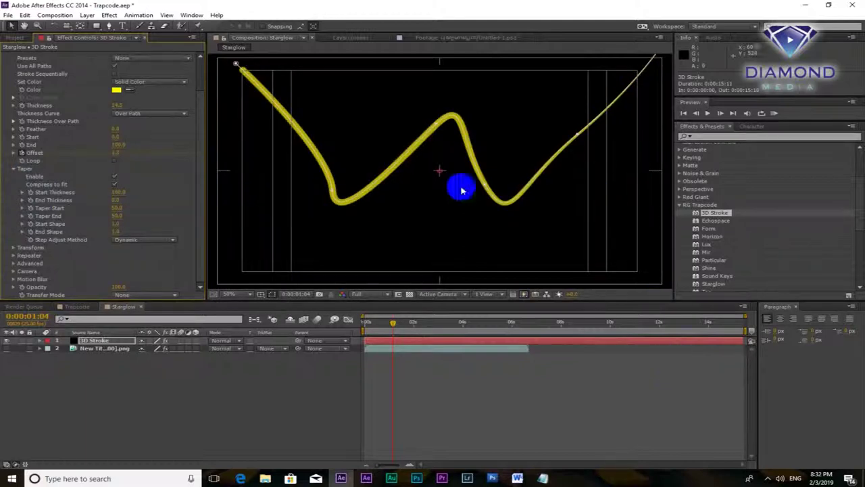
pyautogui.moveTo(116, 200); pyautogui.dragTo(257, 203)
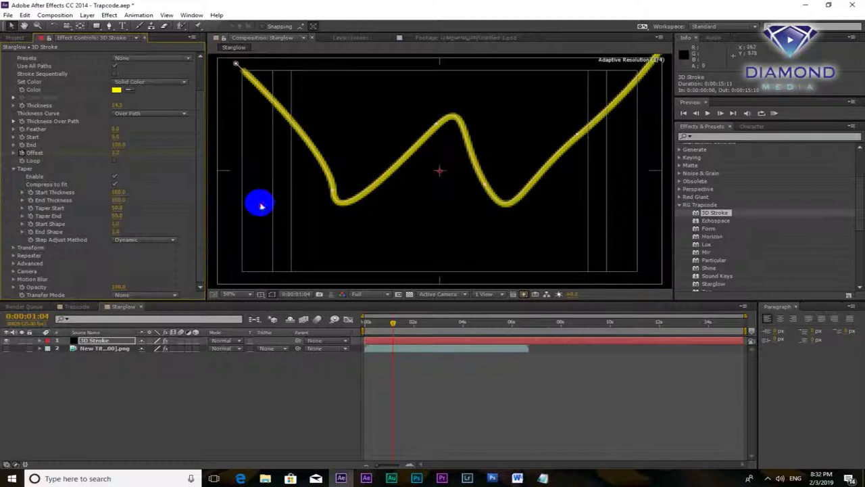
pyautogui.moveTo(116, 200)
pyautogui.mouseDown()
pyautogui.moveTo(115, 210)
pyautogui.moveTo(191, 217)
pyautogui.mouseUp()
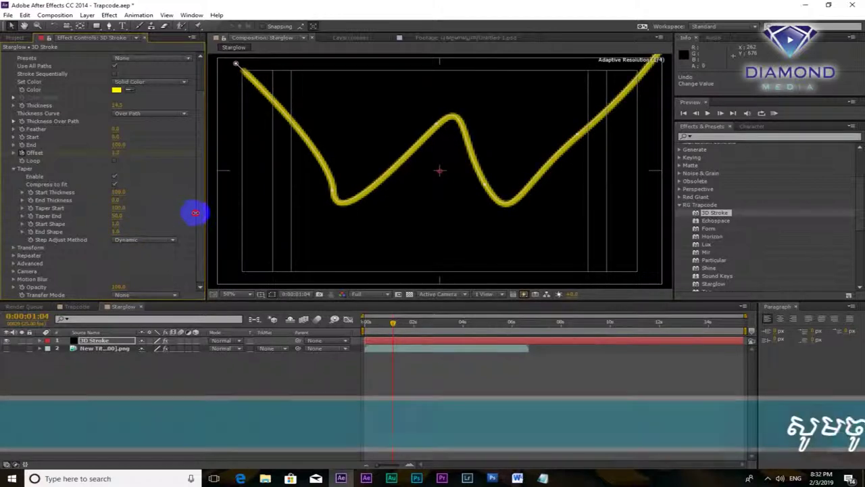
pyautogui.press('Delete')
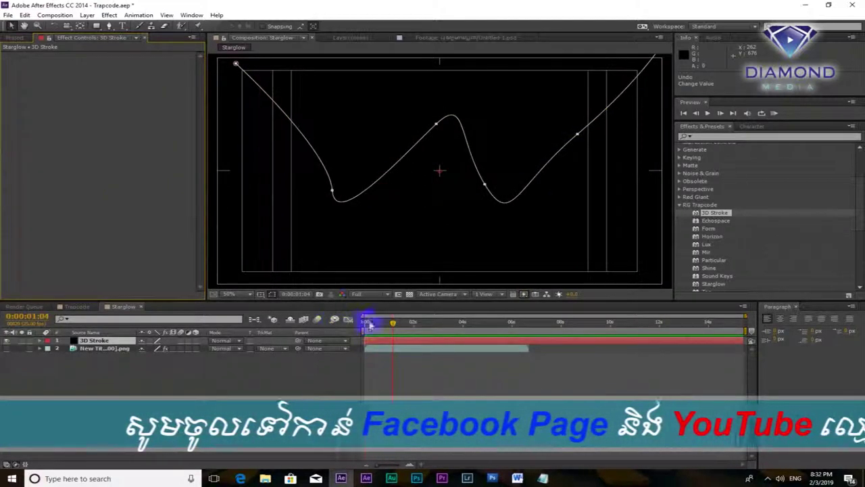
pyautogui.hotkey('ctrl', 'z')
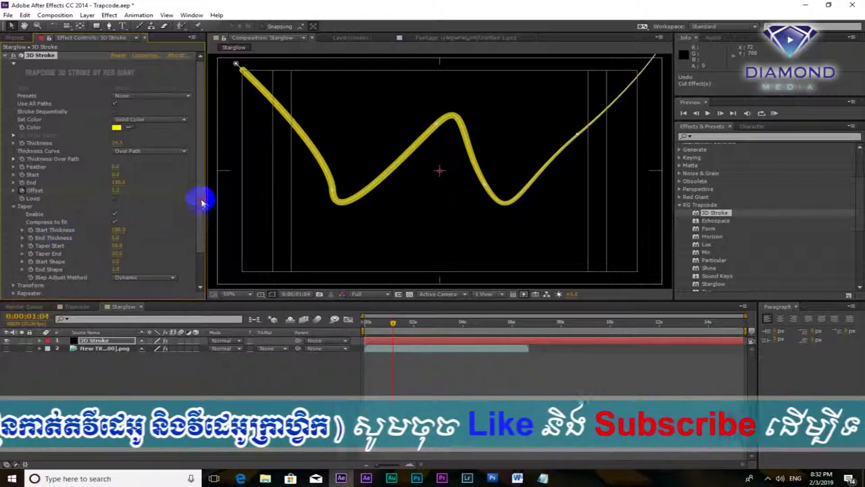
pyautogui.moveTo(201, 194); pyautogui.dragTo(203, 272)
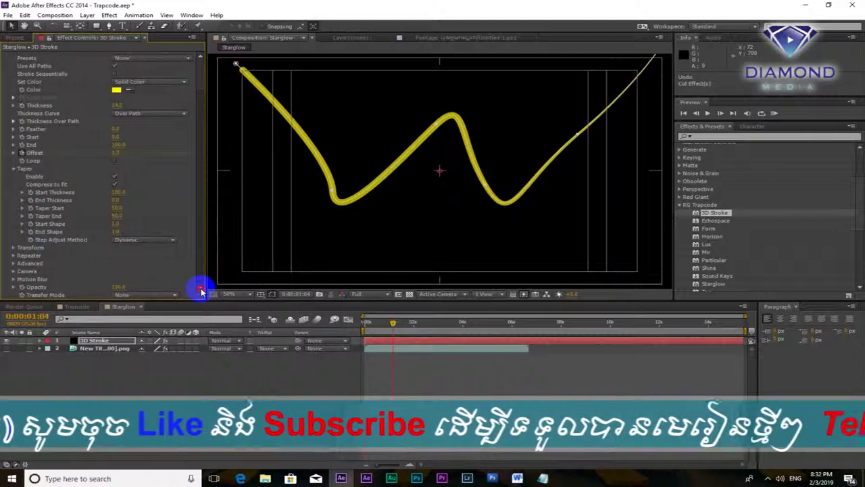
pyautogui.click(13, 248)
pyautogui.scroll(-1, 15, 248)
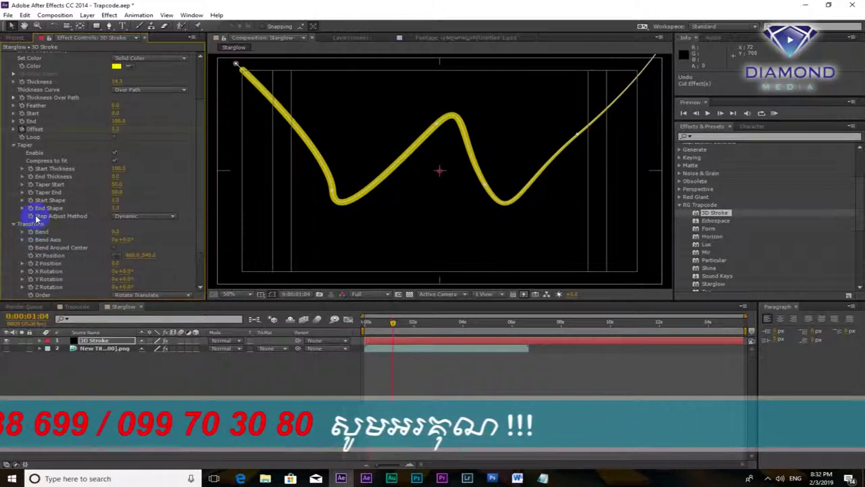
pyautogui.click(172, 217)
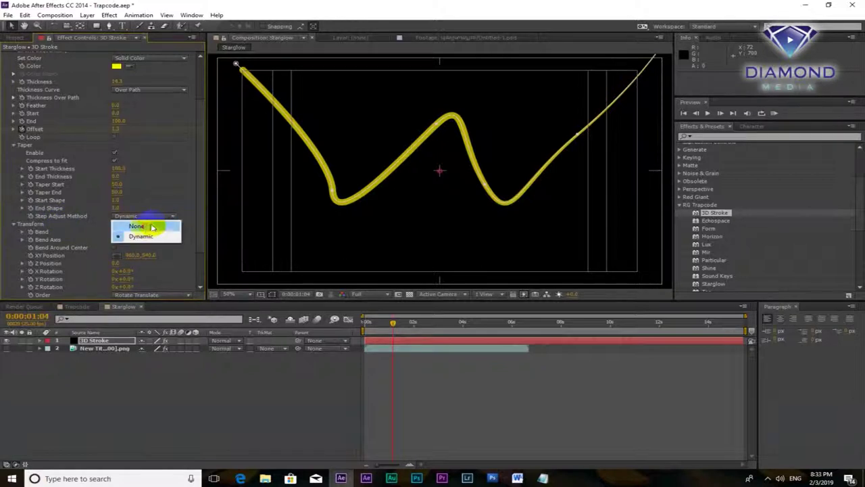
pyautogui.click(146, 227)
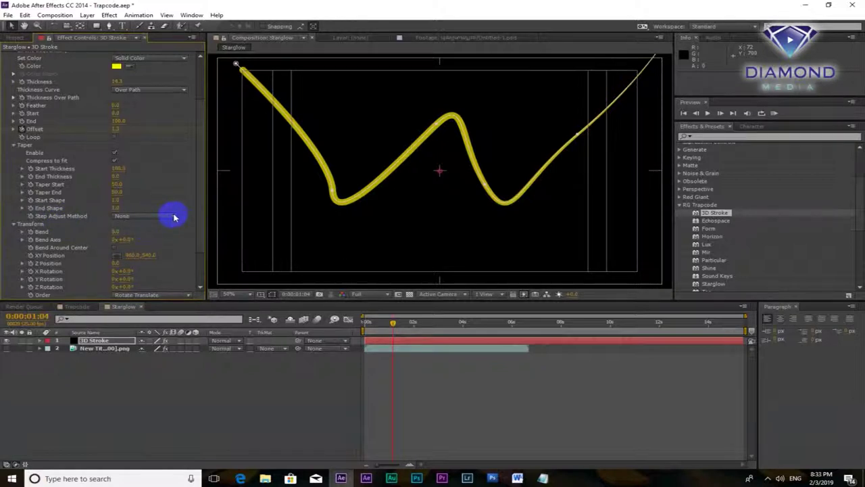
pyautogui.click(174, 217)
pyautogui.click(161, 236)
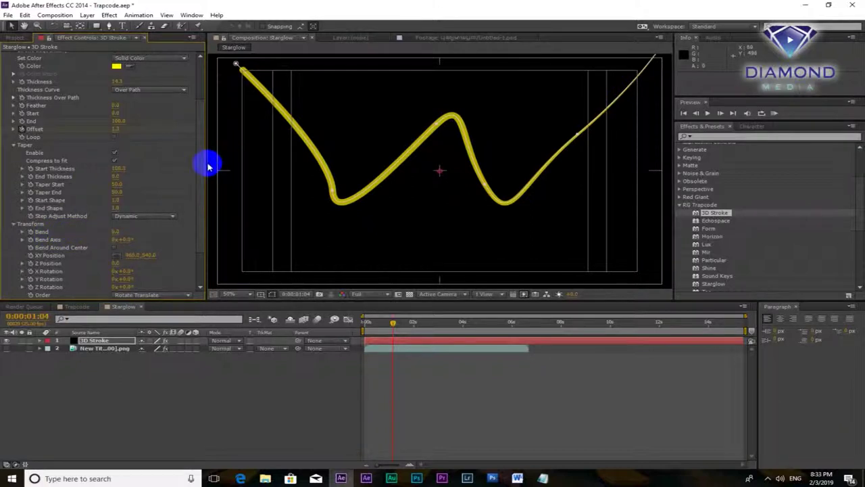
pyautogui.scroll(-3, 199, 203)
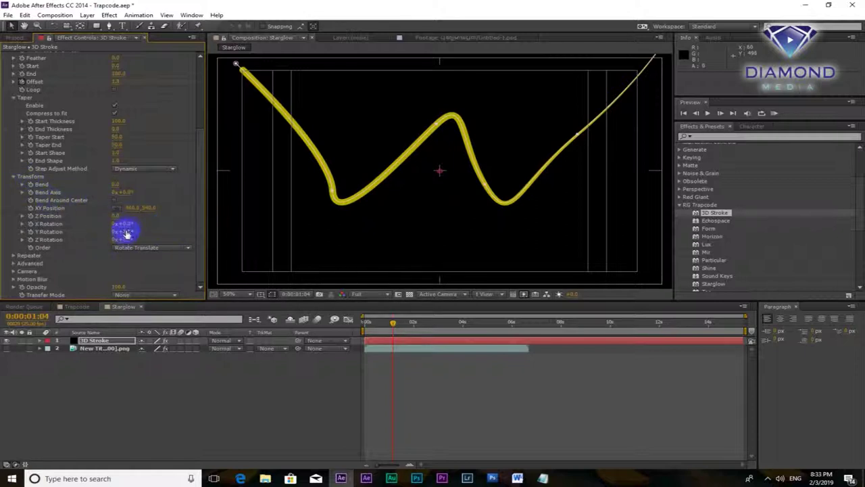
# Try bending the yellow stroke with Transform > Bend, then reset Bend to 0.
pyautogui.moveTo(116, 182)
pyautogui.mouseDown()
pyautogui.moveTo(862, 186)
pyautogui.moveTo(225, 190)
pyautogui.mouseUp()
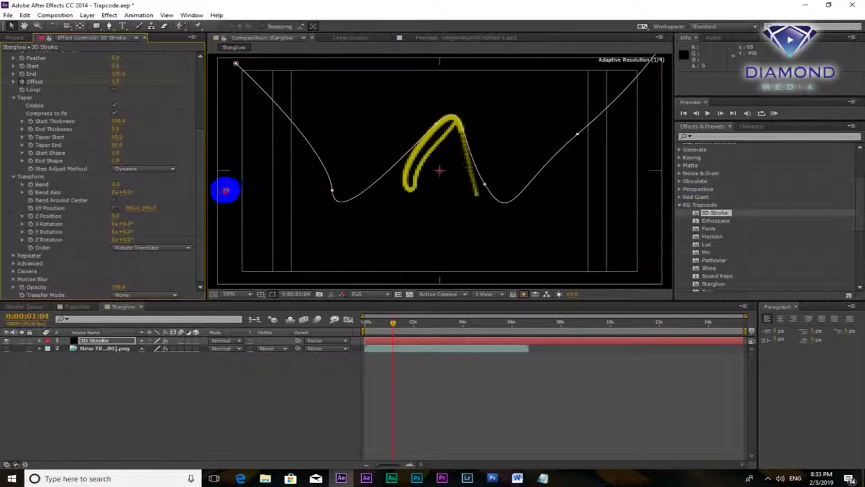
pyautogui.moveTo(226, 190); pyautogui.dragTo(95, 174)
pyautogui.moveTo(147, 174); pyautogui.dragTo(94, 175)
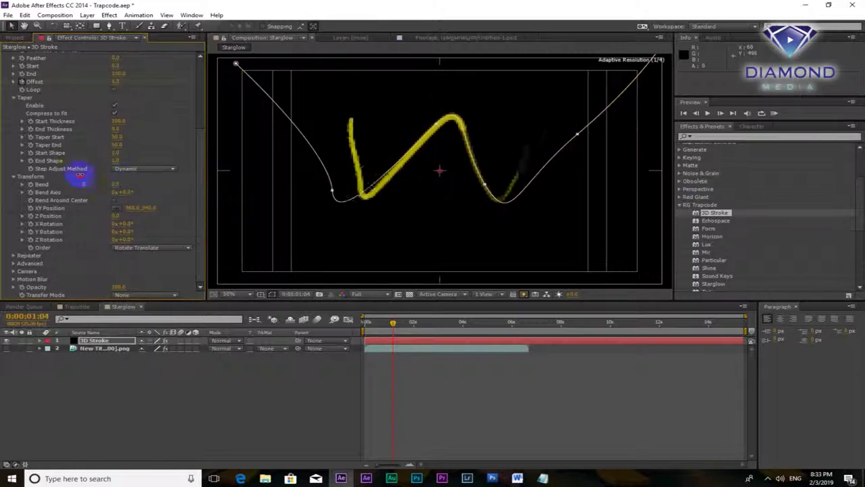
pyautogui.moveTo(93, 175); pyautogui.dragTo(10, 173)
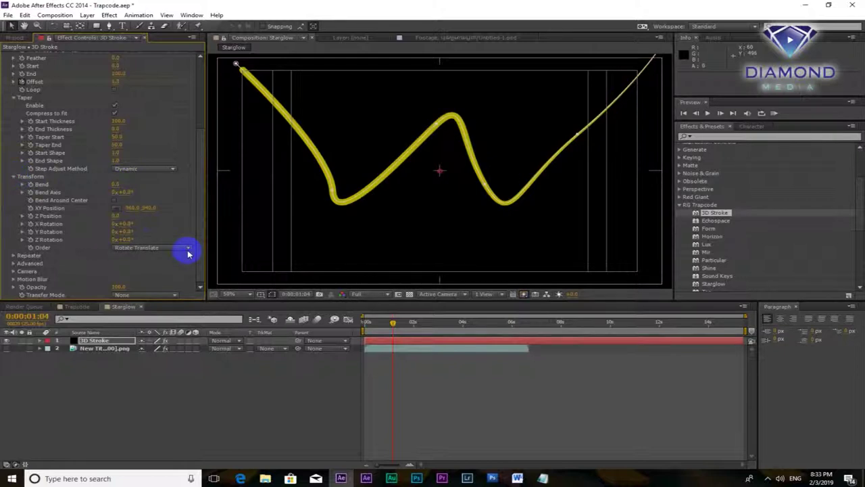
# Scrub X Rotation to about 2x+151° so the stroke lies flat, and show the 2019 title layer.
pyautogui.moveTo(130, 228); pyautogui.dragTo(862, 228)
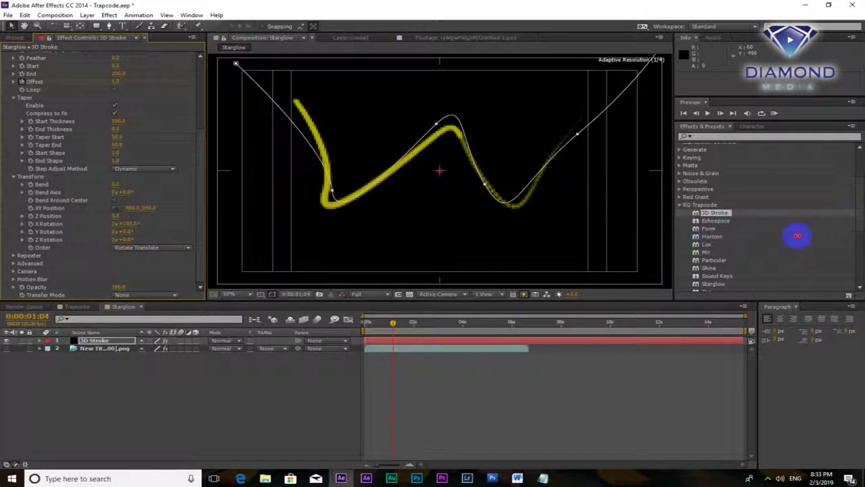
pyautogui.moveTo(862, 227)
pyautogui.mouseDown()
pyautogui.moveTo(641, 233)
pyautogui.moveTo(739, 204)
pyautogui.mouseUp()
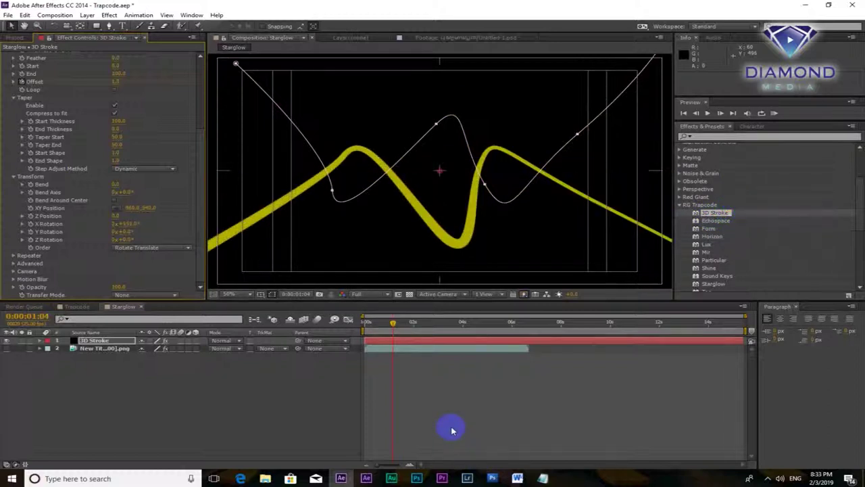
pyautogui.click(6, 348)
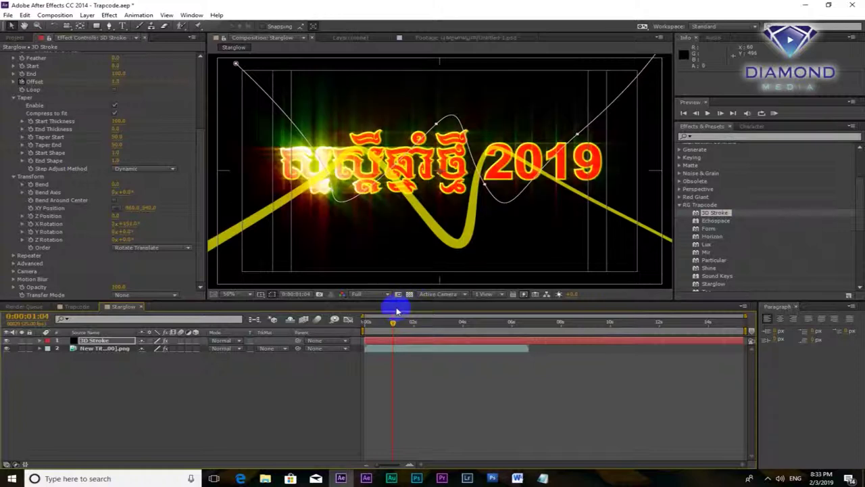
# Play a RAM preview of the stroke sweeping over the glowing Khmer 2019 title, then stop it.
pyautogui.press('KP_0')
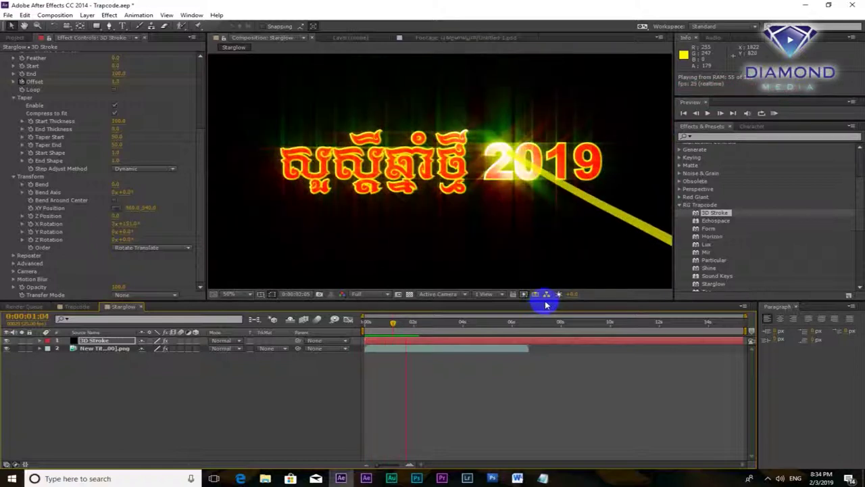
pyautogui.click(438, 343)
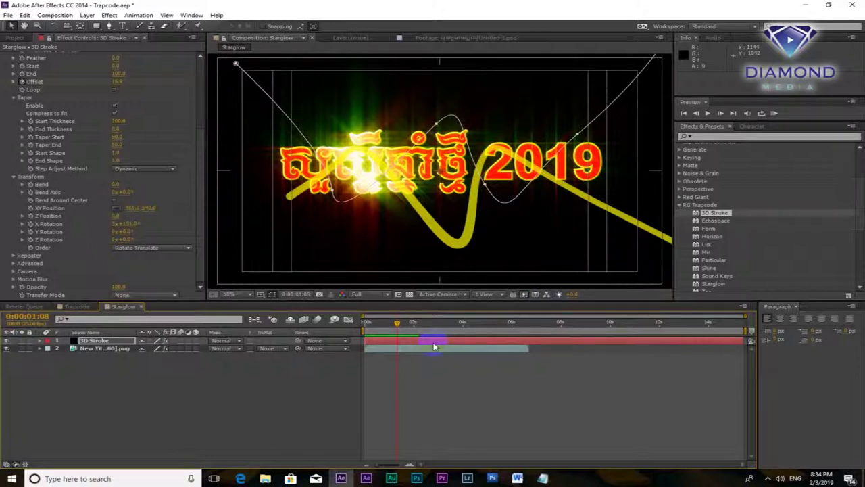
# Apply Starglow from Effects & Presets to the 3D Stroke layer, then undo it.
pyautogui.click(713, 285)
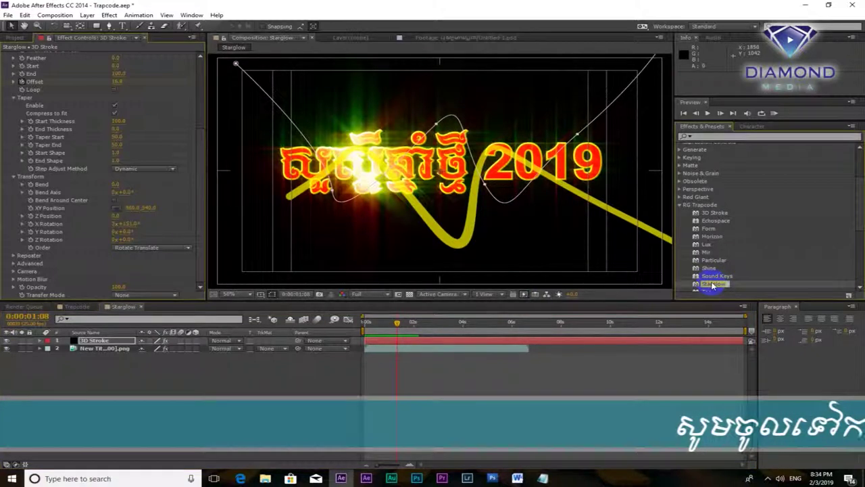
pyautogui.doubleClick(712, 285)
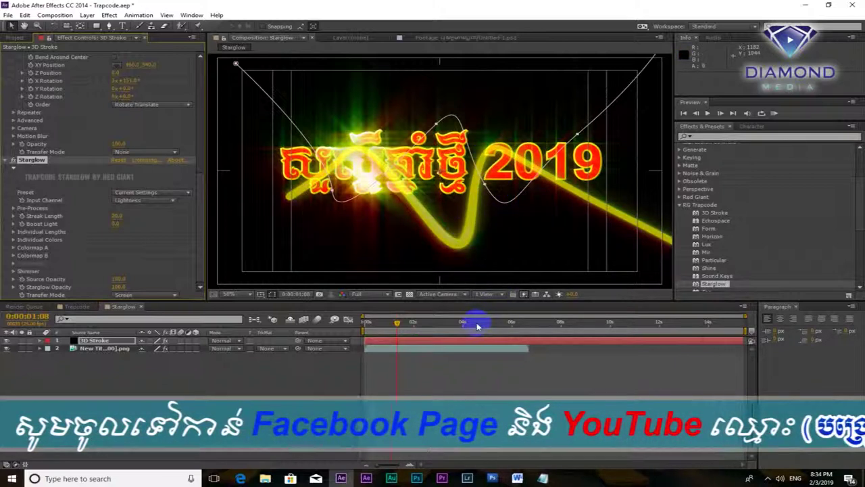
pyautogui.hotkey('ctrl', 'z')
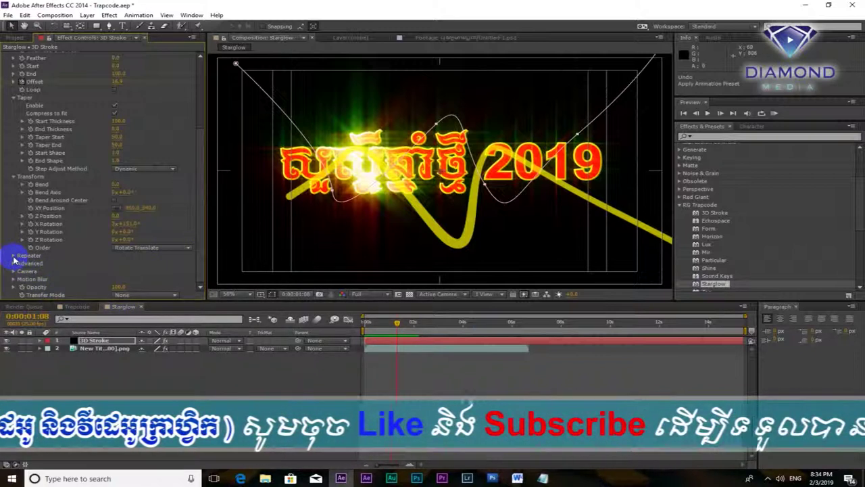
# Fold away the Taper, Thickness and Transform groups in 3D Stroke, then expand Repeater.
pyautogui.click(14, 97)
pyautogui.click(13, 105)
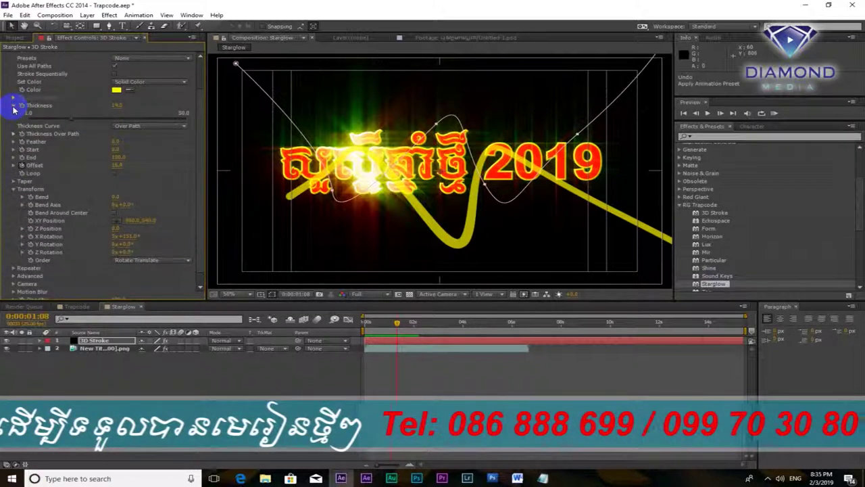
pyautogui.click(13, 105)
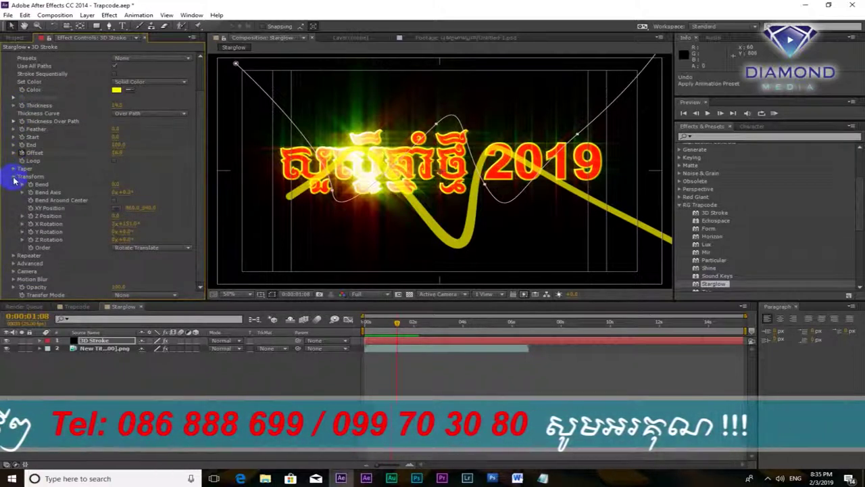
pyautogui.click(14, 178)
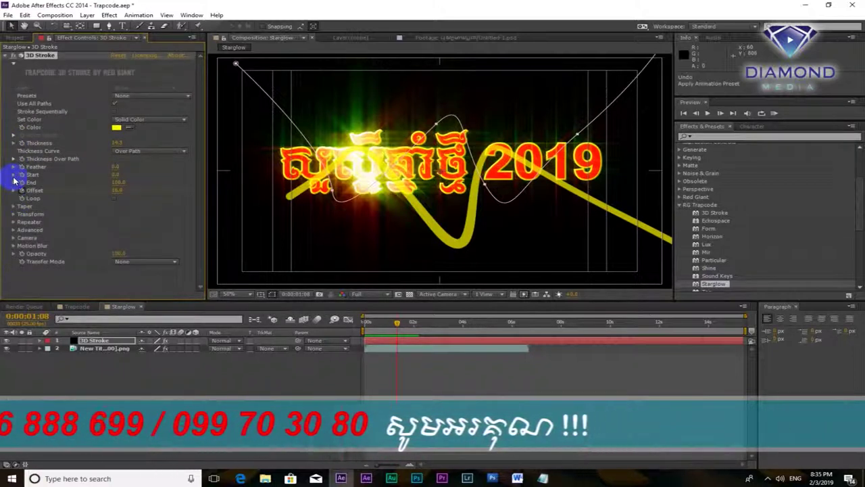
pyautogui.click(13, 223)
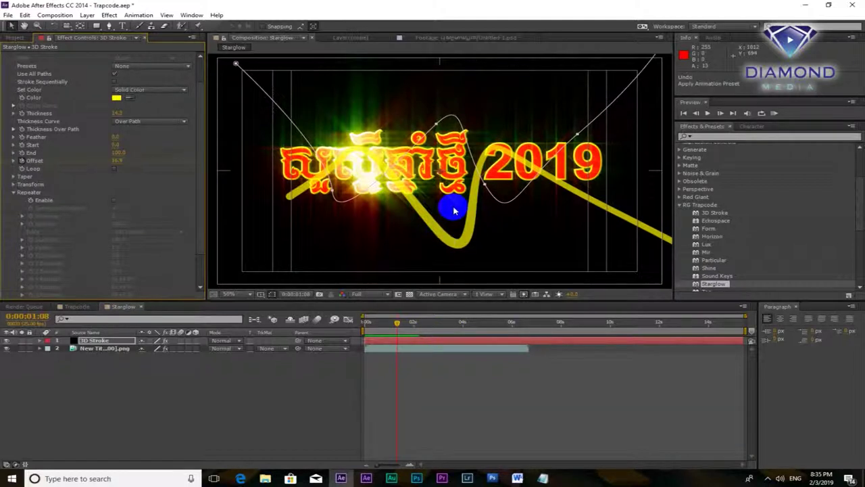
# Enable the 3D Stroke Repeater and scrub Instances to set how many parallel strand copies appear.
pyautogui.click(115, 202)
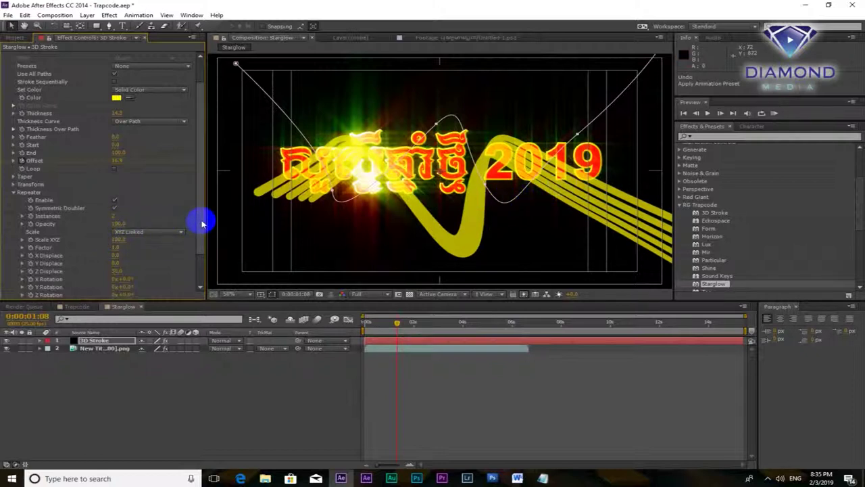
pyautogui.moveTo(202, 225); pyautogui.dragTo(199, 245)
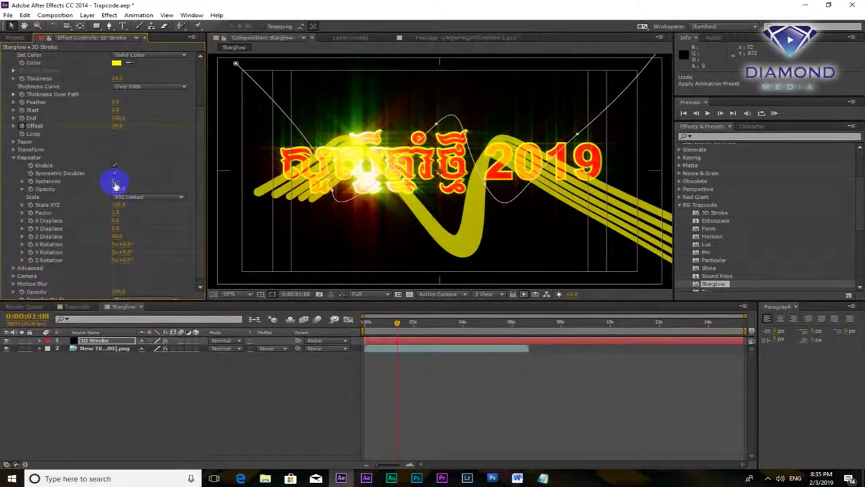
pyautogui.moveTo(113, 184); pyautogui.dragTo(310, 171)
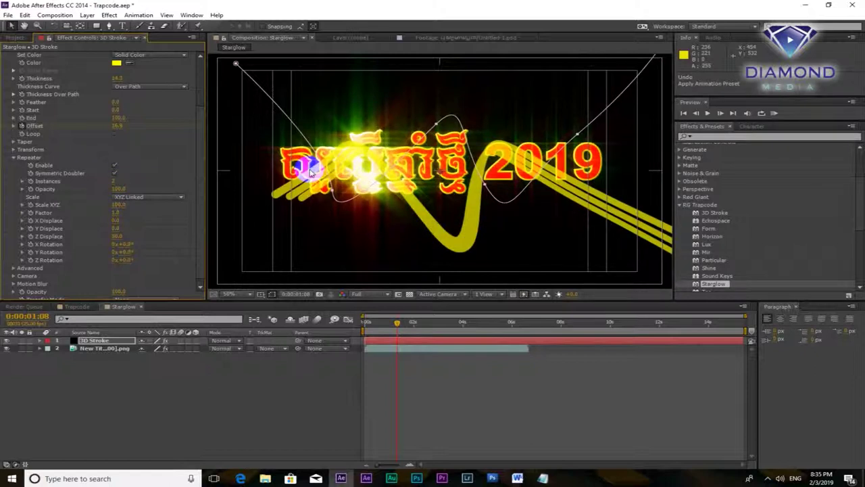